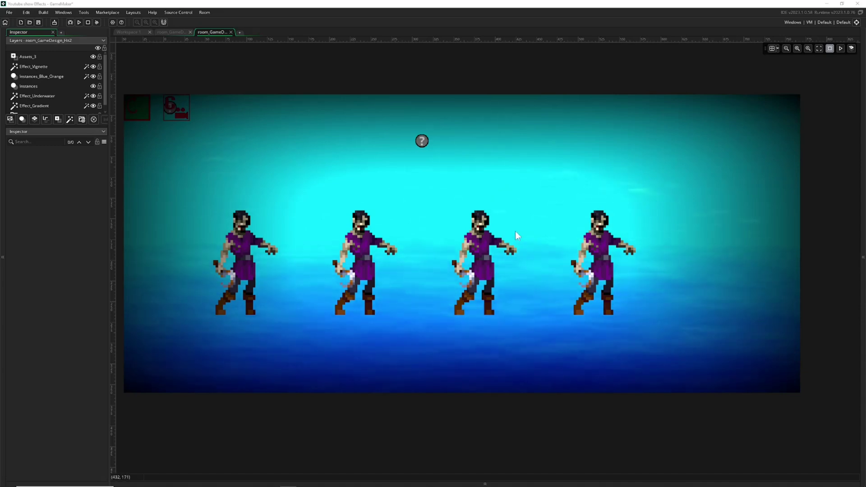
# - Hide the Instances layer and set the Effect_Gradient layer's effect type to None
pyautogui.click(93, 87)
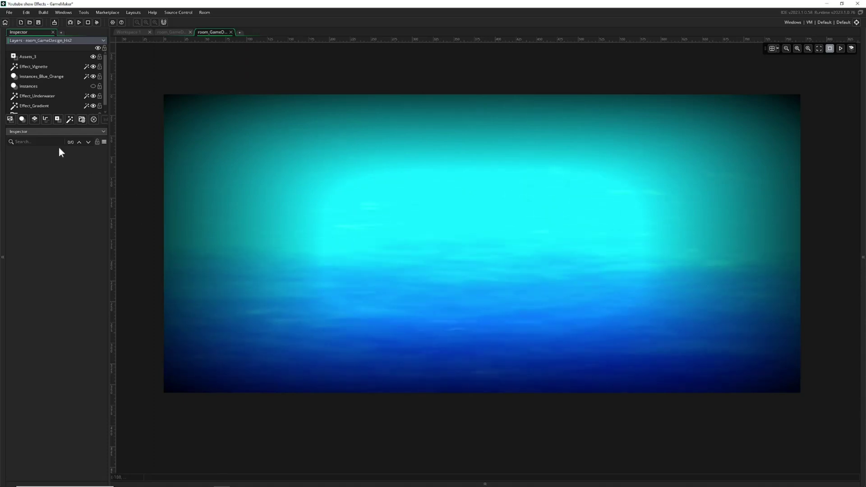
pyautogui.moveTo(70, 126); pyautogui.dragTo(70, 245)
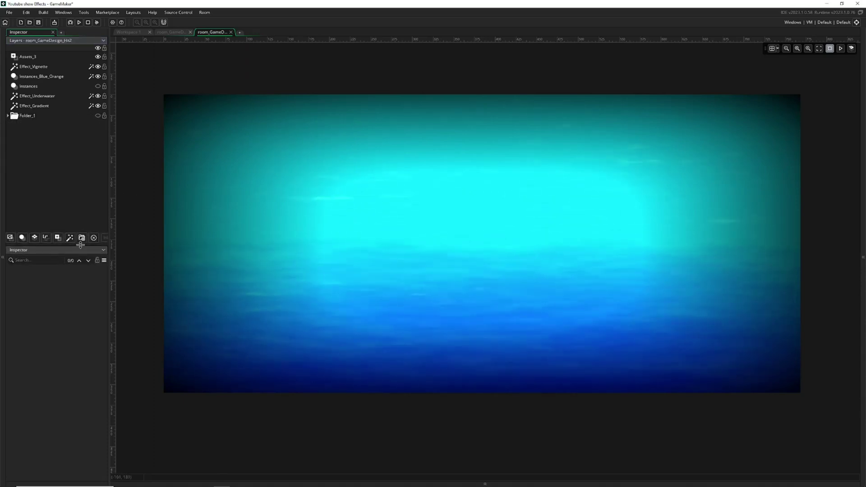
pyautogui.click(51, 106)
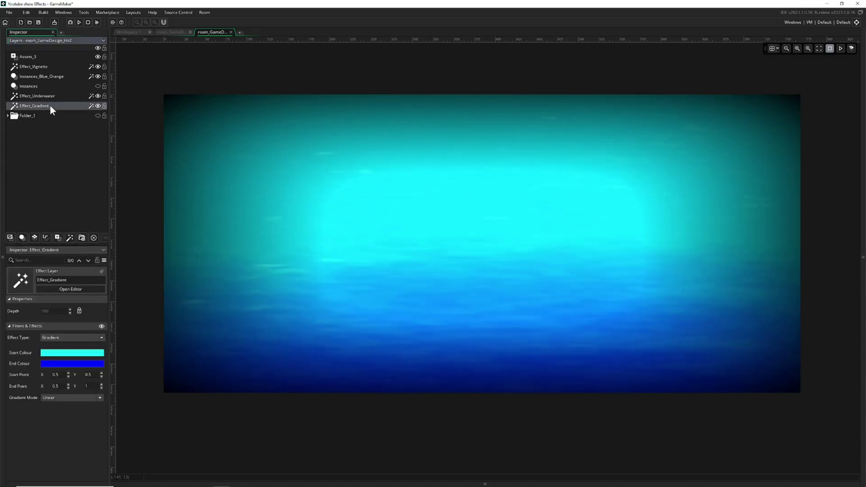
pyautogui.click(66, 337)
pyautogui.click(70, 346)
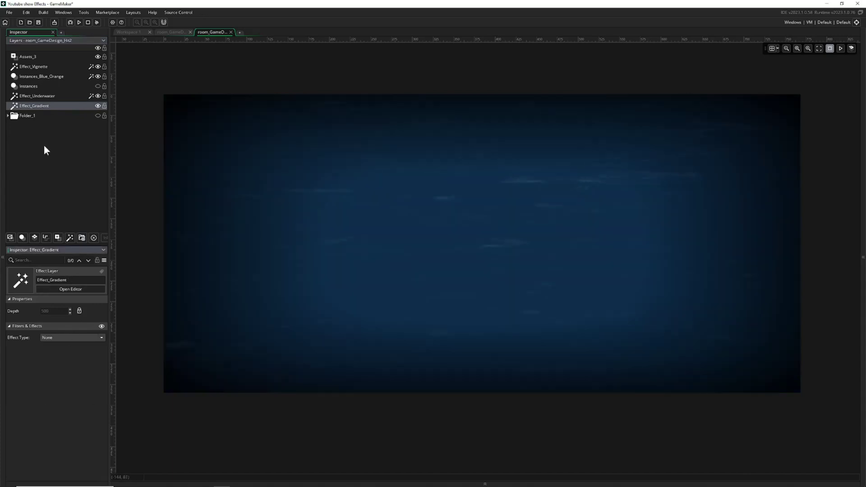
# - Set the Effect_Underwater layer's effect type to None
pyautogui.click(41, 96)
pyautogui.click(62, 338)
pyautogui.click(62, 343)
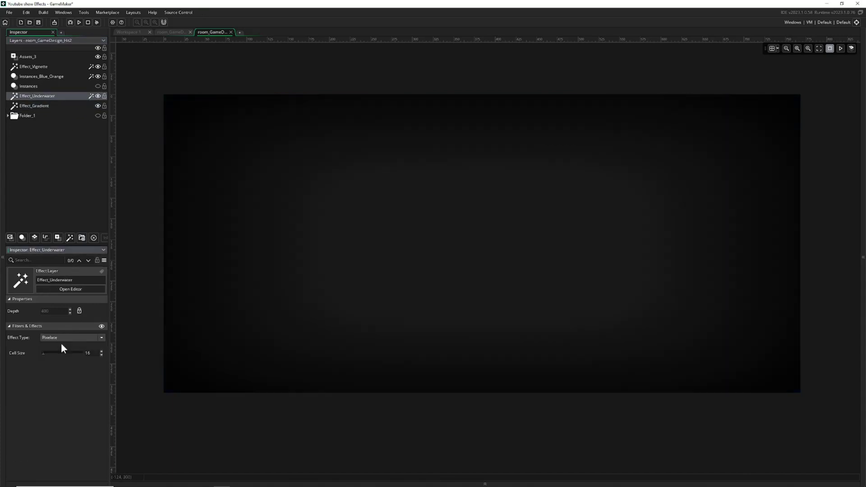
pyautogui.click(63, 338)
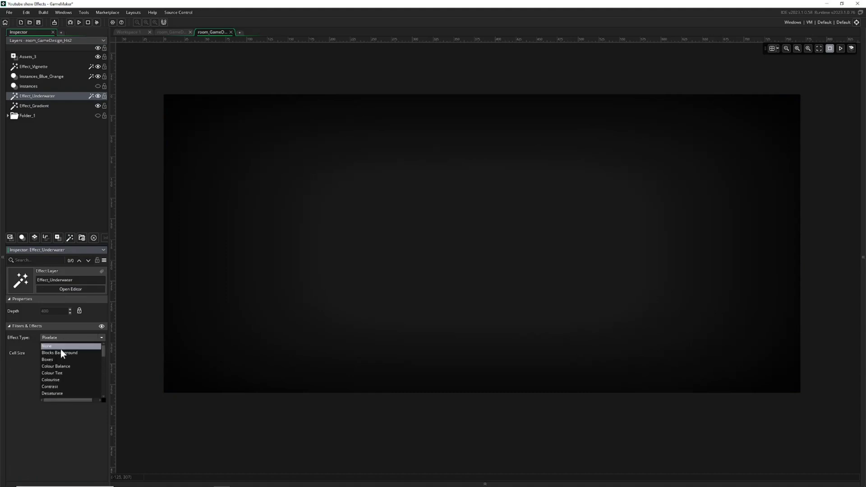
pyautogui.click(60, 346)
# - Set the Effect_Vignette layer's effect type to None and widen the layer inspector
pyautogui.click(38, 68)
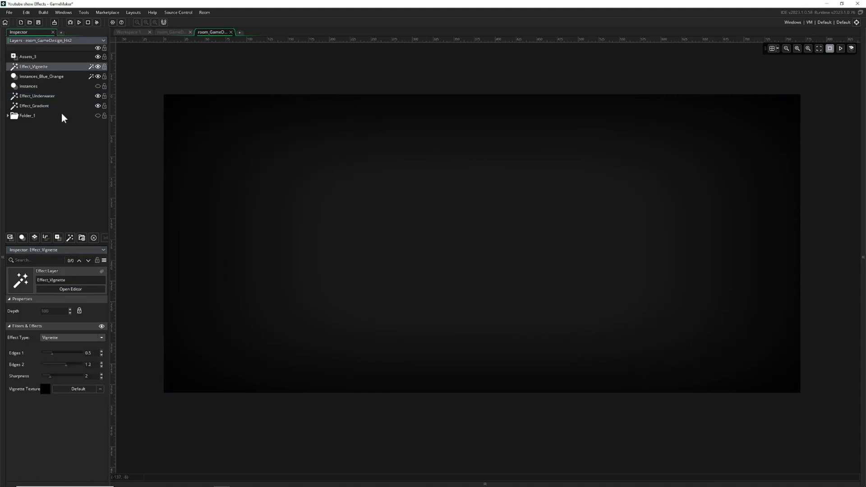
pyautogui.click(65, 337)
pyautogui.scroll(5, 64, 345)
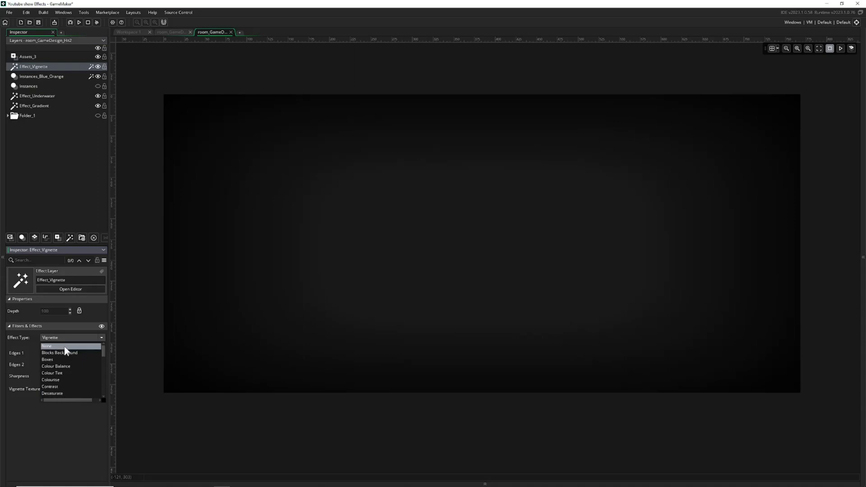
pyautogui.click(64, 347)
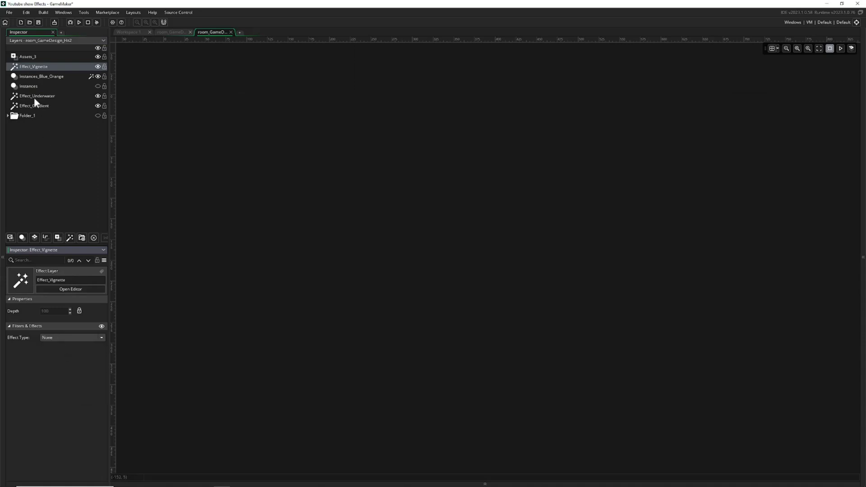
pyautogui.moveTo(109, 92); pyautogui.dragTo(158, 89)
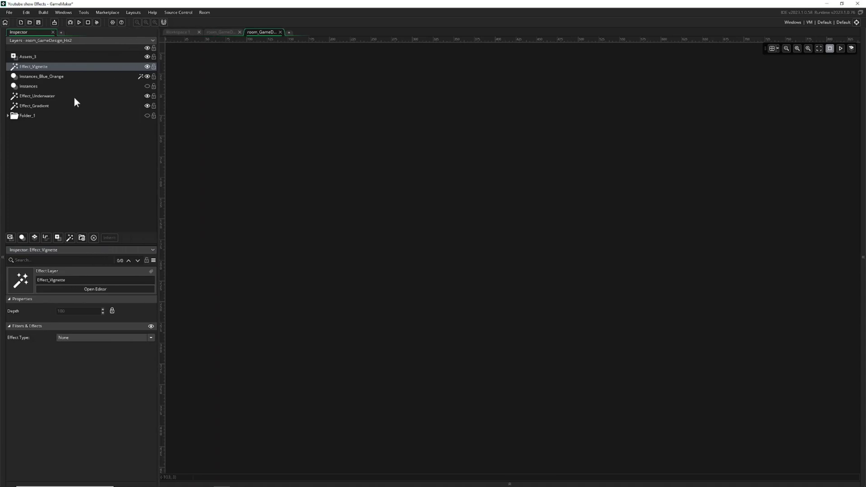
# - Apply the Gradient effect type to the Effect_Gradient layer
pyautogui.click(56, 106)
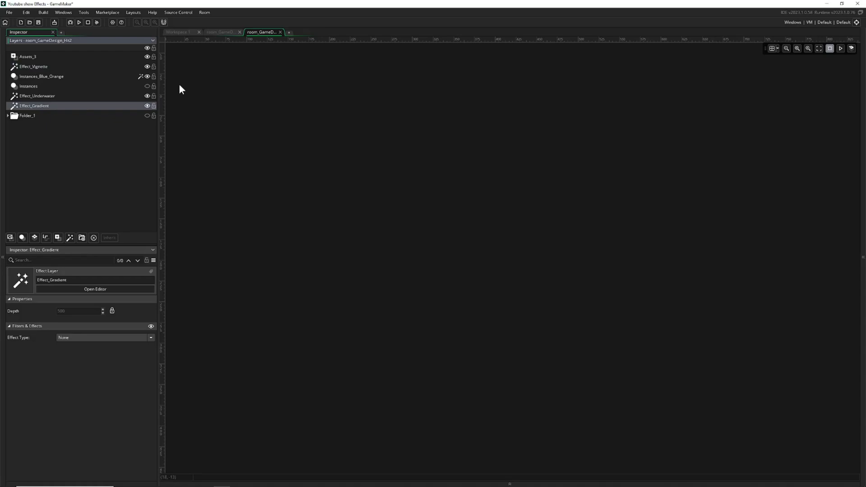
pyautogui.click(99, 337)
pyautogui.scroll(-5, 102, 376)
pyautogui.scroll(5, 104, 374)
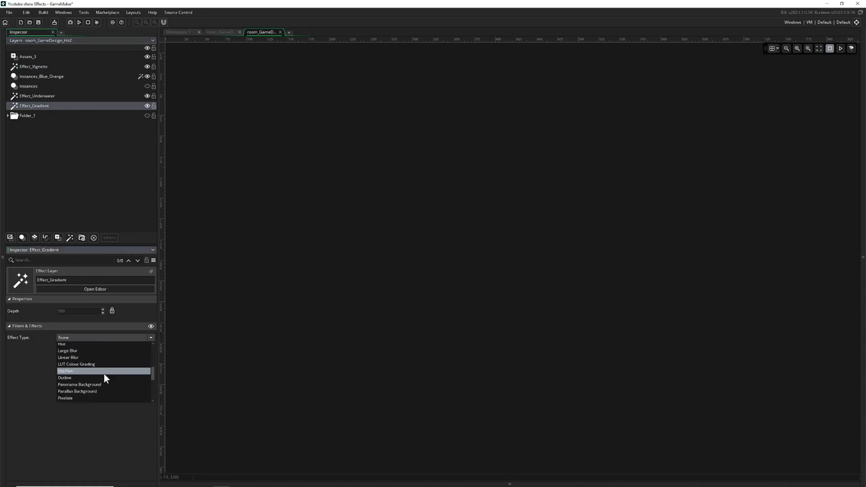
pyautogui.click(93, 359)
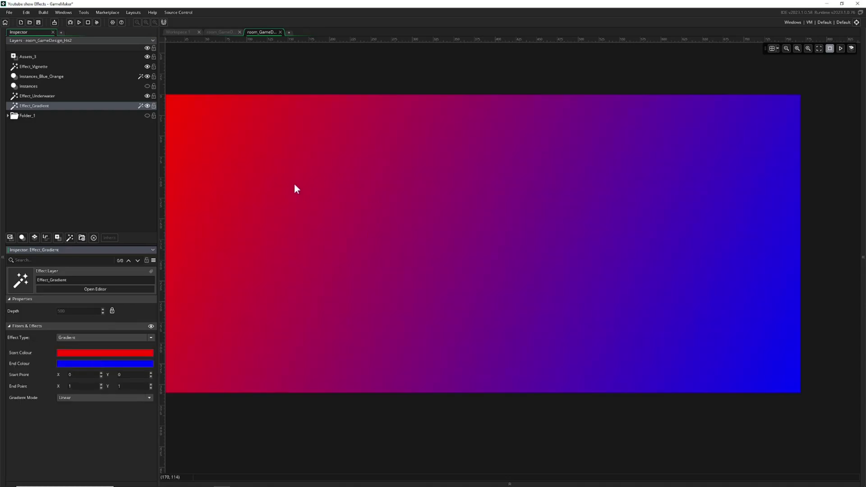
# - Set the gradient's start point to X 0.5, Y 0.5 and its end point X to 0.5
pyautogui.moveTo(162, 90); pyautogui.dragTo(133, 90)
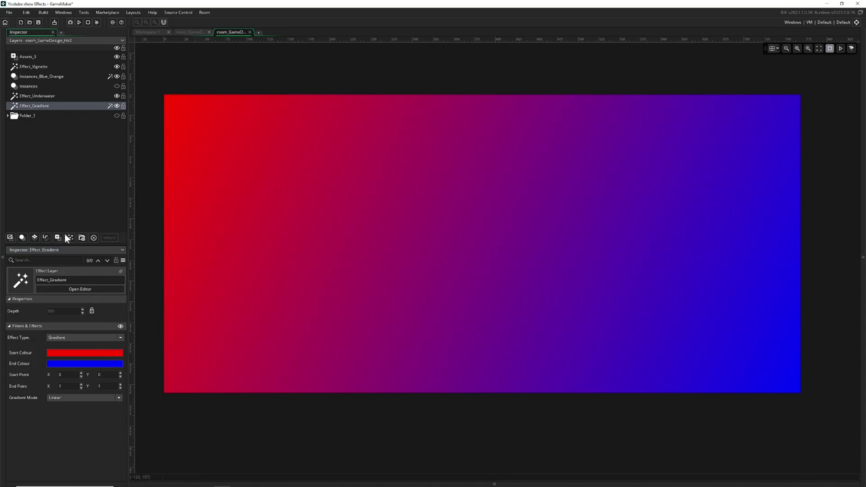
pyautogui.click(69, 374)
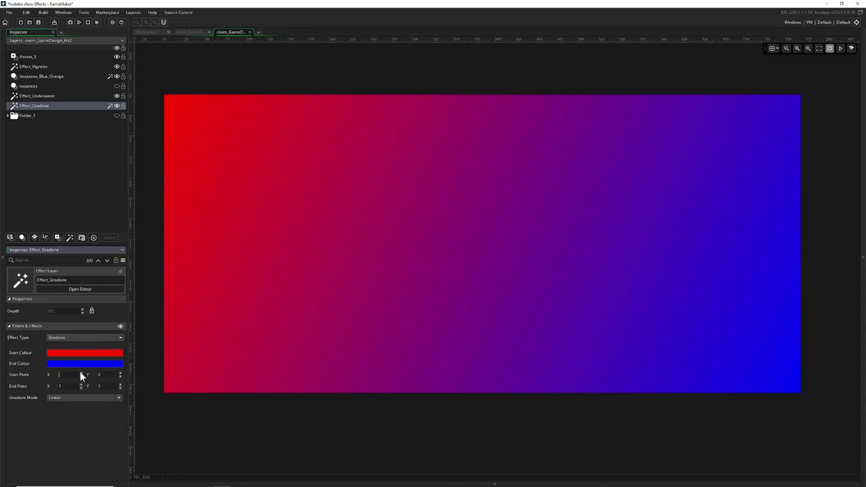
pyautogui.write('0.125')
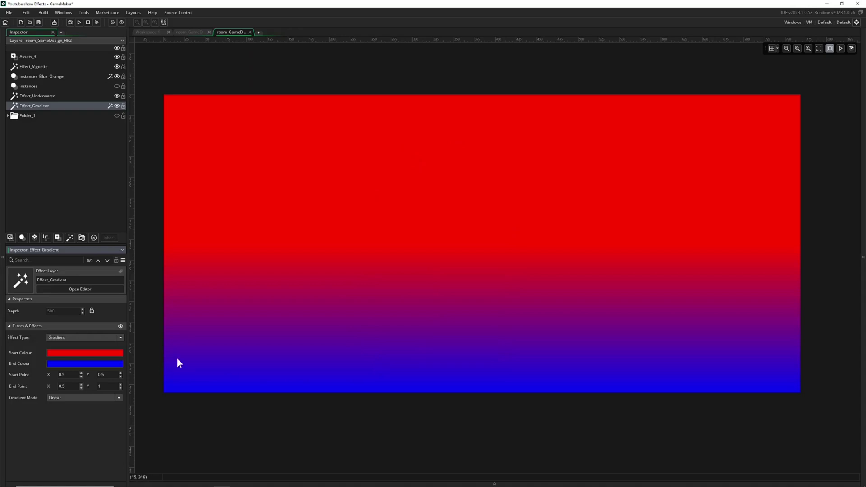
# - Change the gradient's start colour to light cyan, hex 5BF0FF
pyautogui.click(97, 354)
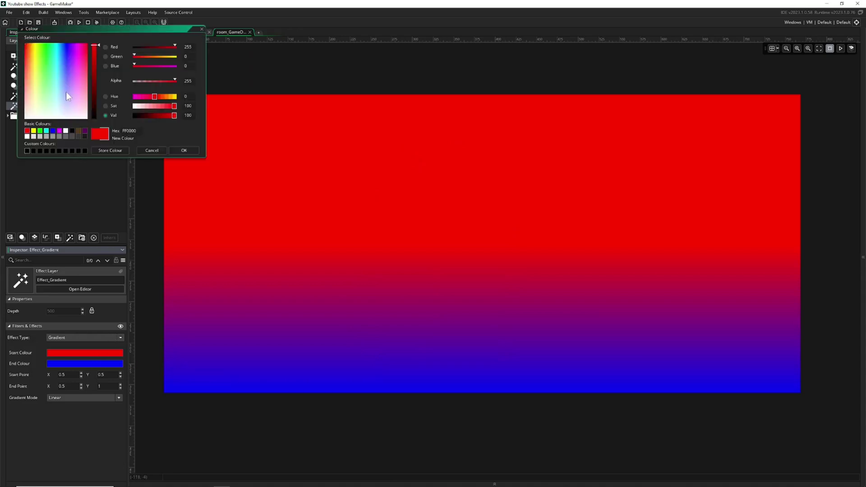
pyautogui.moveTo(57, 75)
pyautogui.mouseDown()
pyautogui.moveTo(57, 59)
pyautogui.moveTo(56, 72)
pyautogui.mouseUp()
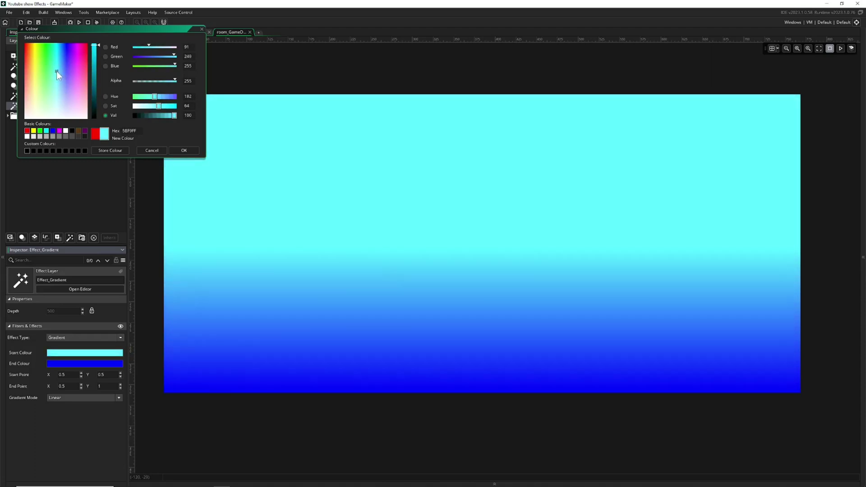
pyautogui.click(184, 150)
# - Darken the gradient's end colour to a deeper blue by lowering its Val component
pyautogui.click(85, 363)
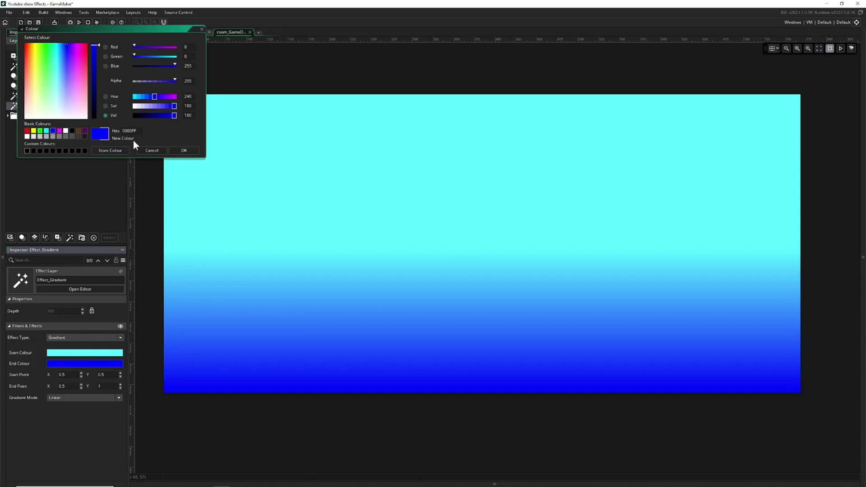
pyautogui.moveTo(158, 115)
pyautogui.mouseDown()
pyautogui.moveTo(145, 116)
pyautogui.moveTo(156, 116)
pyautogui.mouseUp()
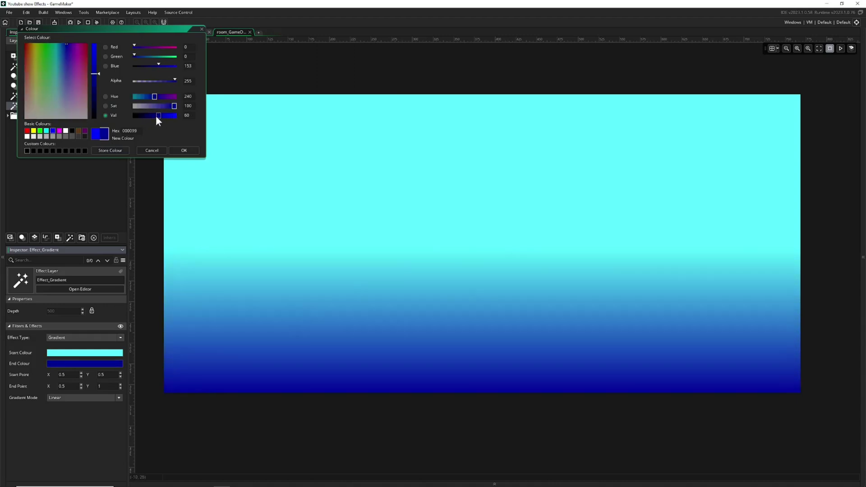
pyautogui.click(183, 150)
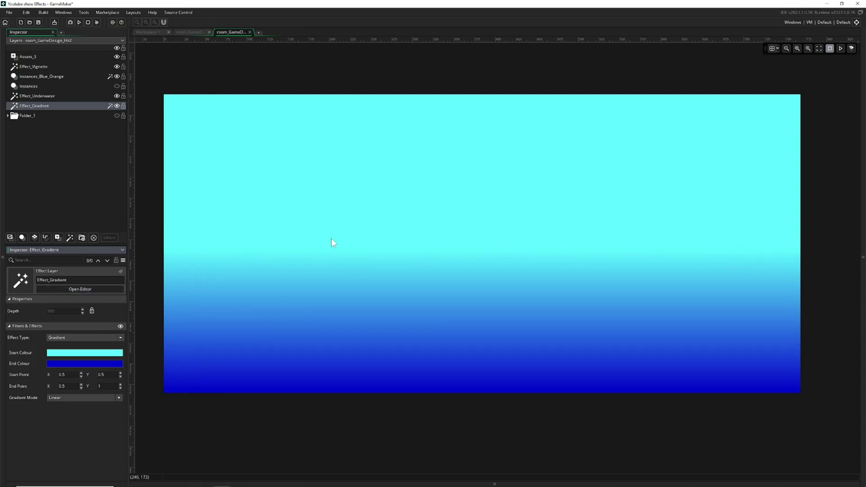
# - Apply the Underwater effect type to the Effect_Underwater layer
pyautogui.click(63, 98)
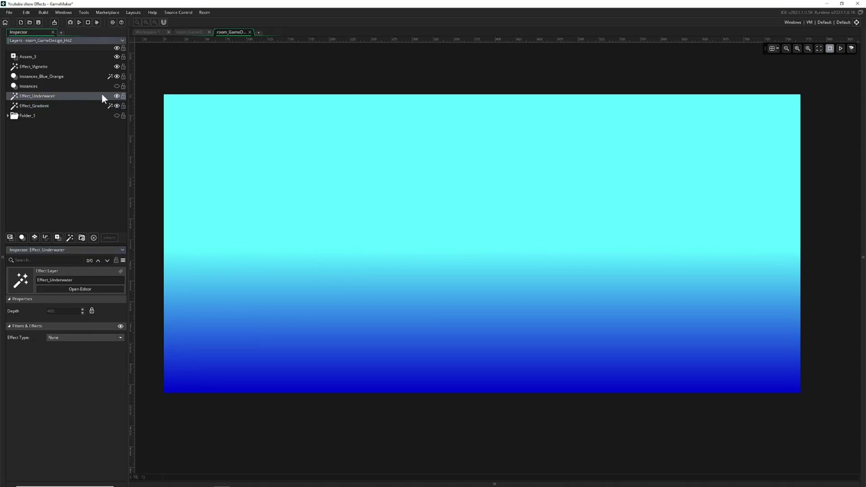
pyautogui.click(75, 338)
pyautogui.scroll(-5, 85, 357)
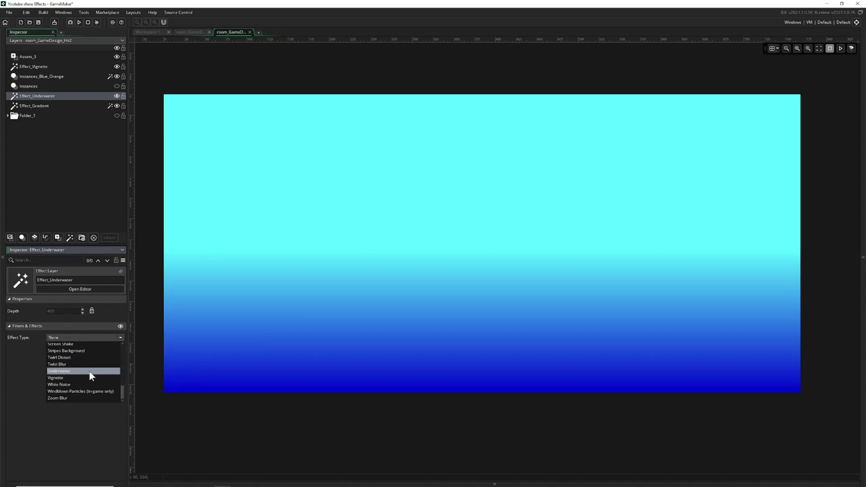
pyautogui.click(89, 371)
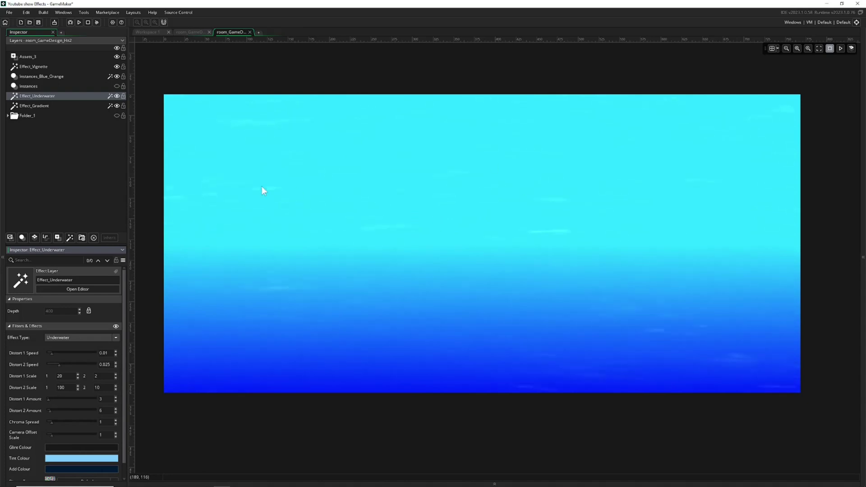
# - Set the underwater effect's Distort 1 Amount to 18, Distort 2 Amount to 29 and Chroma Spread to 2
pyautogui.moveTo(118, 231); pyautogui.dragTo(120, 154)
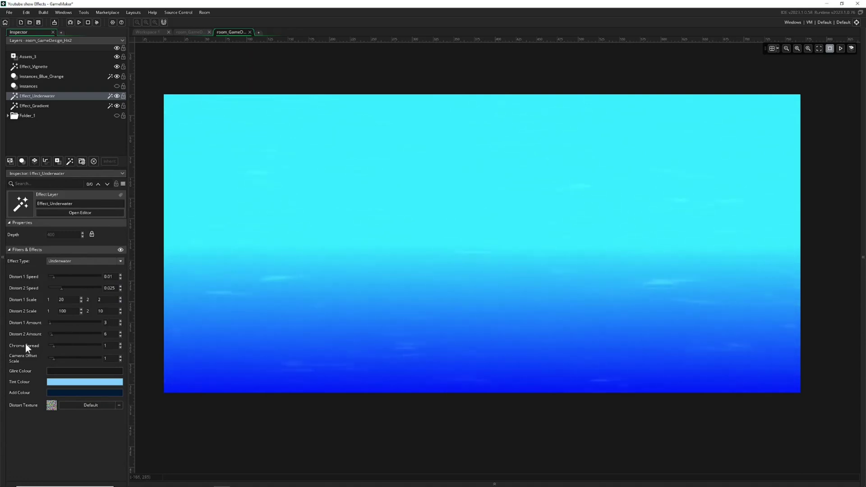
pyautogui.click(115, 323)
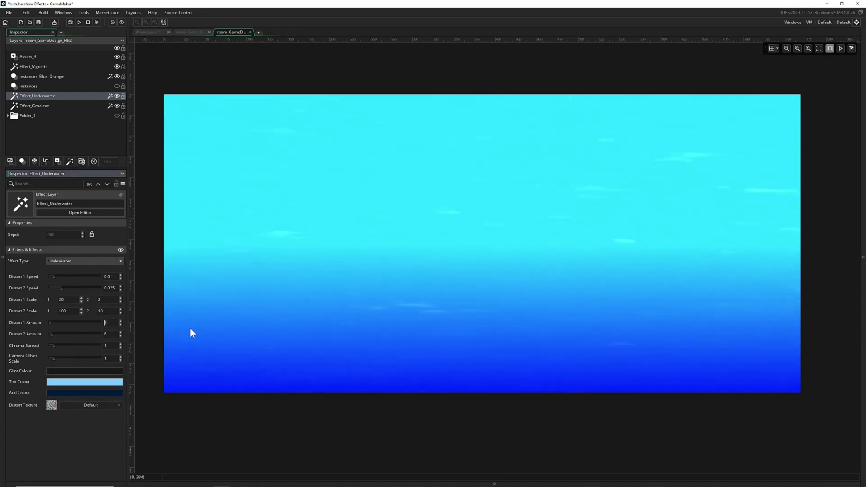
pyautogui.write('18')
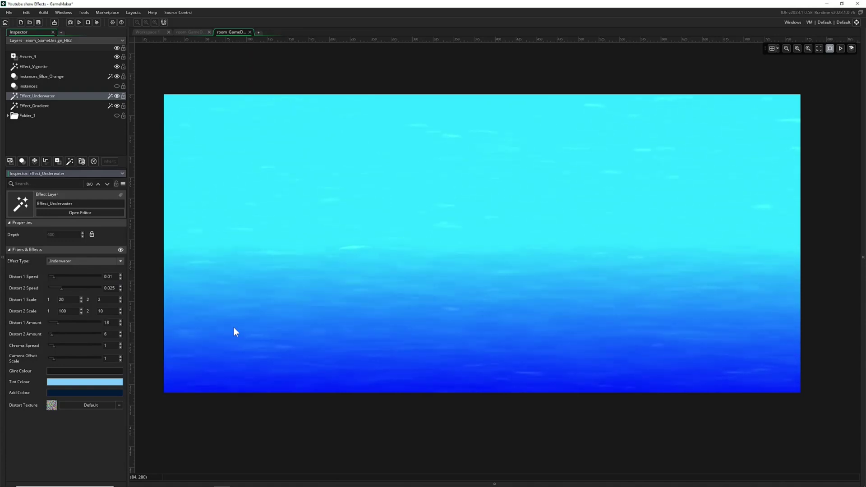
pyautogui.press('Tab')
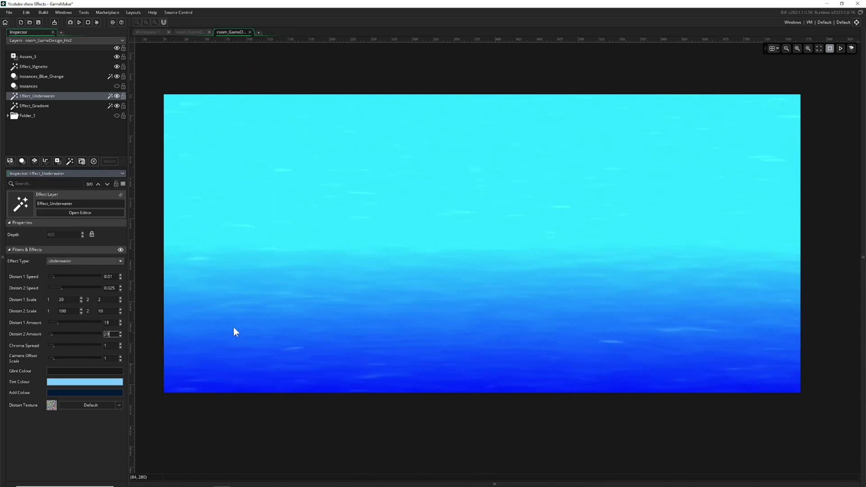
pyautogui.press('Return')
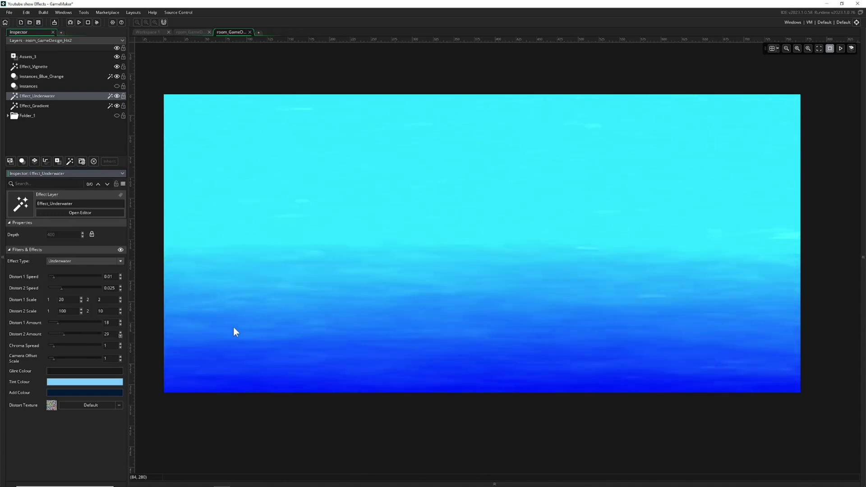
pyautogui.press('Tab')
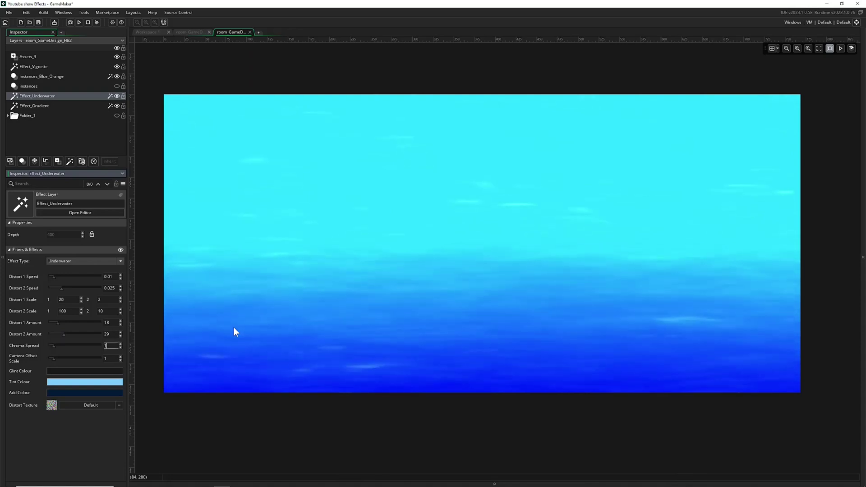
pyautogui.write('2')
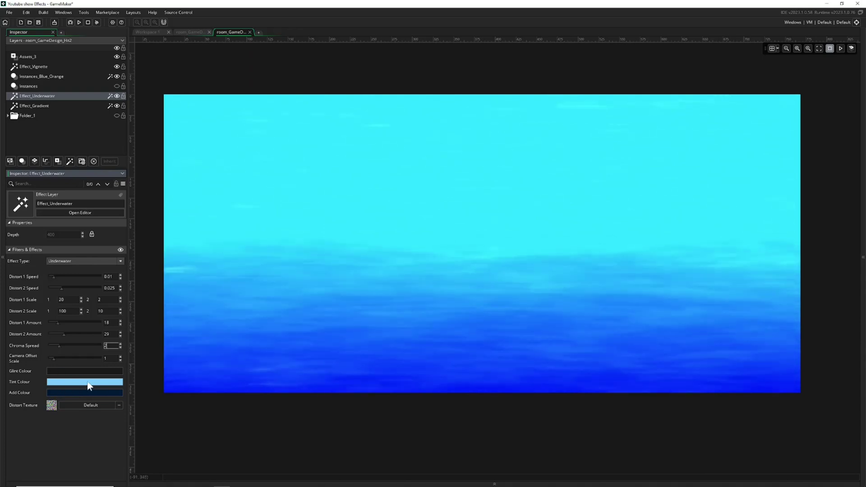
pyautogui.click(75, 387)
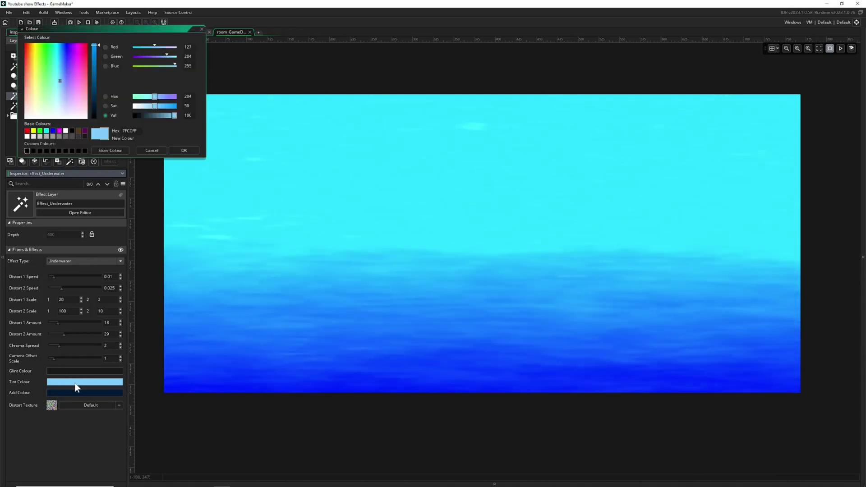
pyautogui.click(43, 84)
pyautogui.moveTo(49, 84)
pyautogui.mouseDown()
pyautogui.moveTo(80, 87)
pyautogui.moveTo(36, 86)
pyautogui.moveTo(64, 76)
pyautogui.moveTo(77, 98)
pyautogui.moveTo(69, 109)
pyautogui.moveTo(63, 84)
pyautogui.mouseUp()
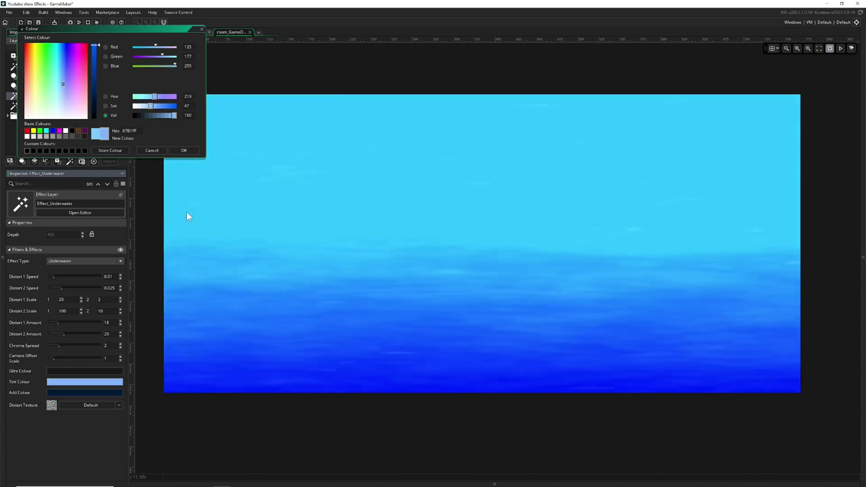
pyautogui.click(155, 151)
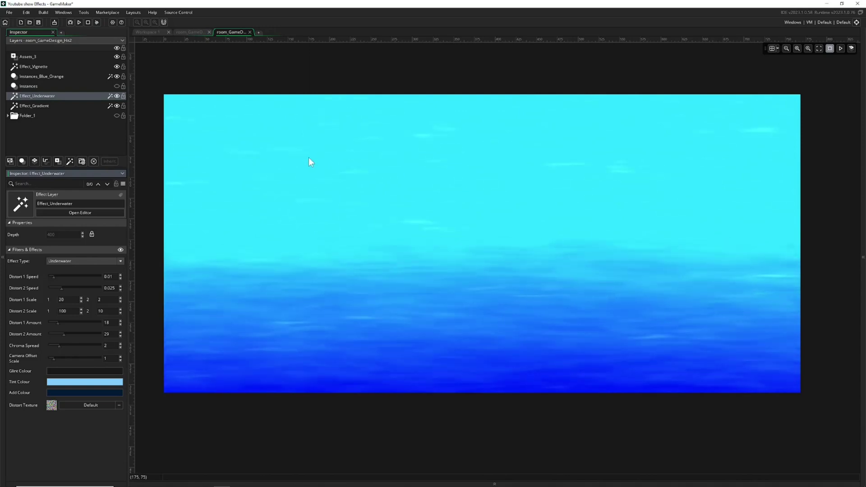
# - Apply the Vignette effect type to the Effect_Vignette layer
pyautogui.click(73, 66)
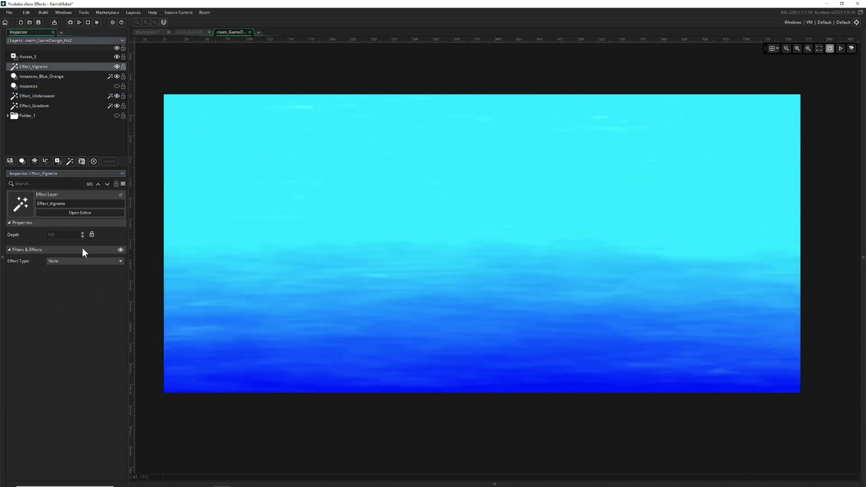
pyautogui.click(72, 261)
pyautogui.scroll(-5, 77, 297)
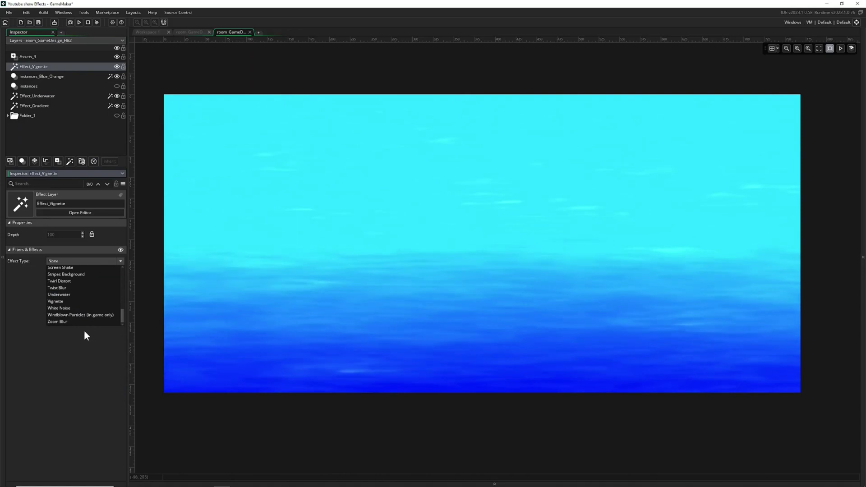
pyautogui.click(82, 302)
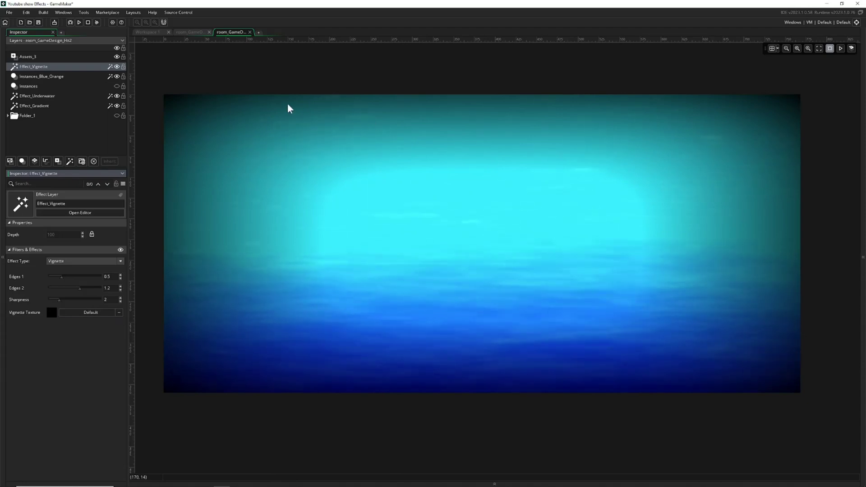
# - Toggle the visibility of the Effect_Vignette and Effect_Underwater layers off and back on to compare each effect's contribution to the background
pyautogui.click(117, 67)
pyautogui.click(117, 96)
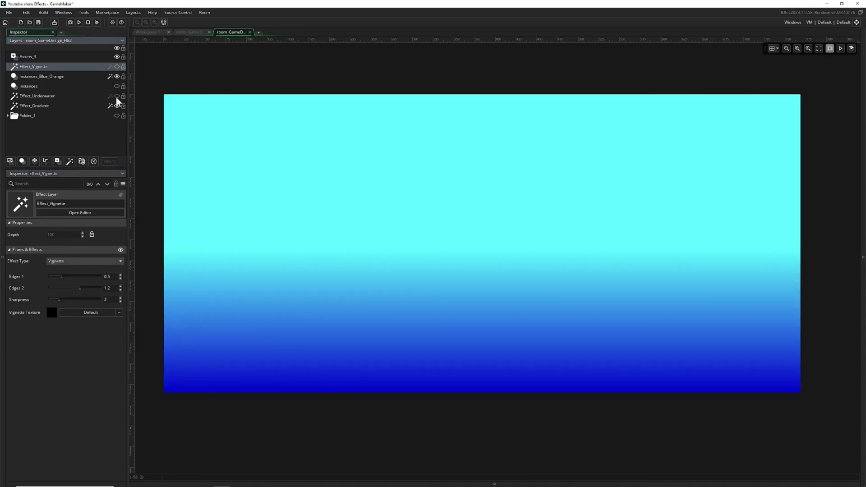
pyautogui.click(116, 96)
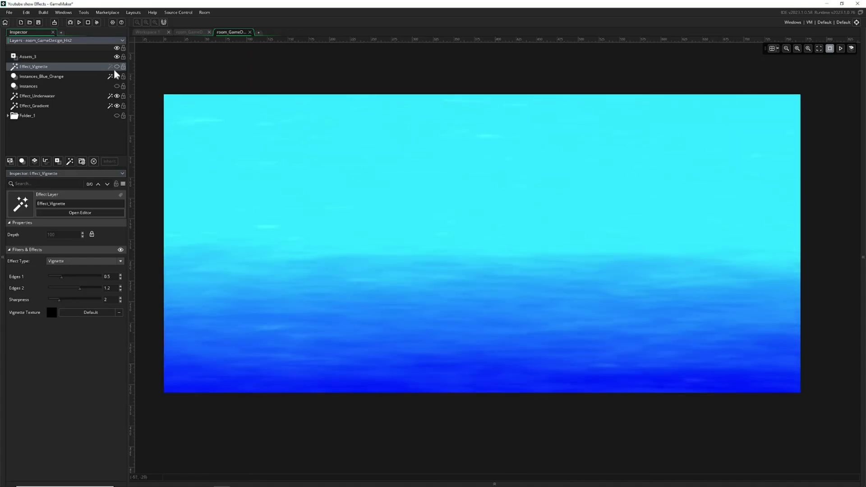
pyautogui.click(116, 67)
pyautogui.click(116, 96)
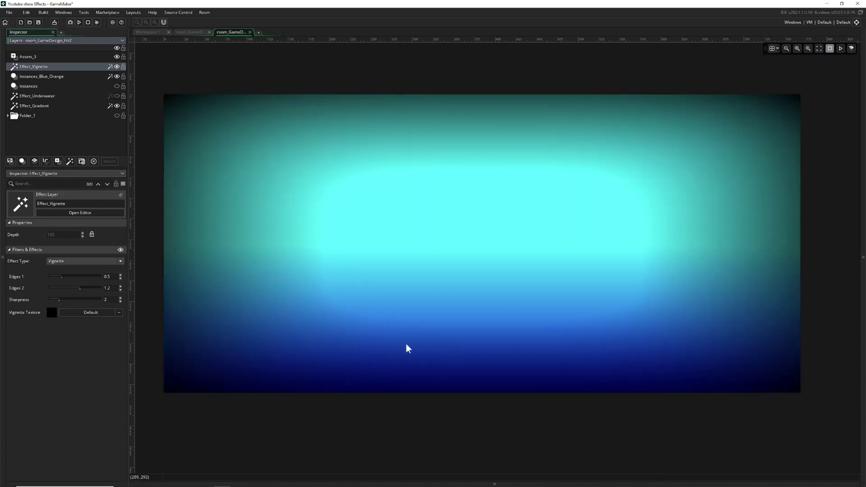
pyautogui.click(116, 96)
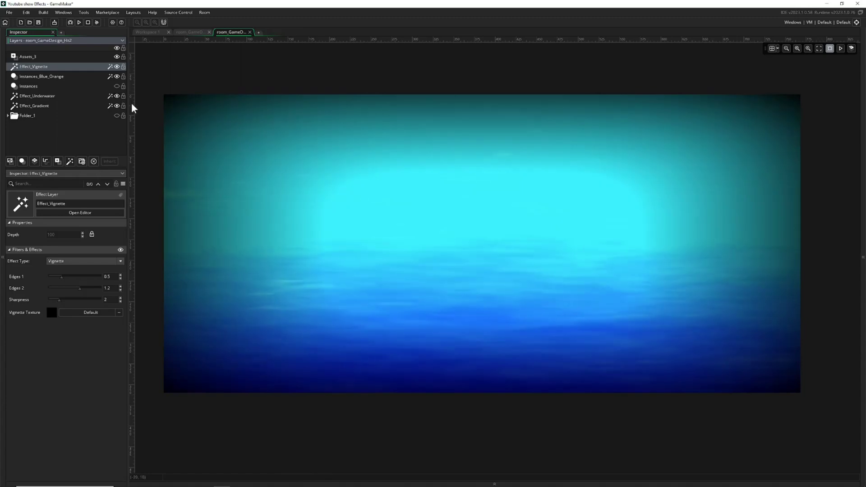